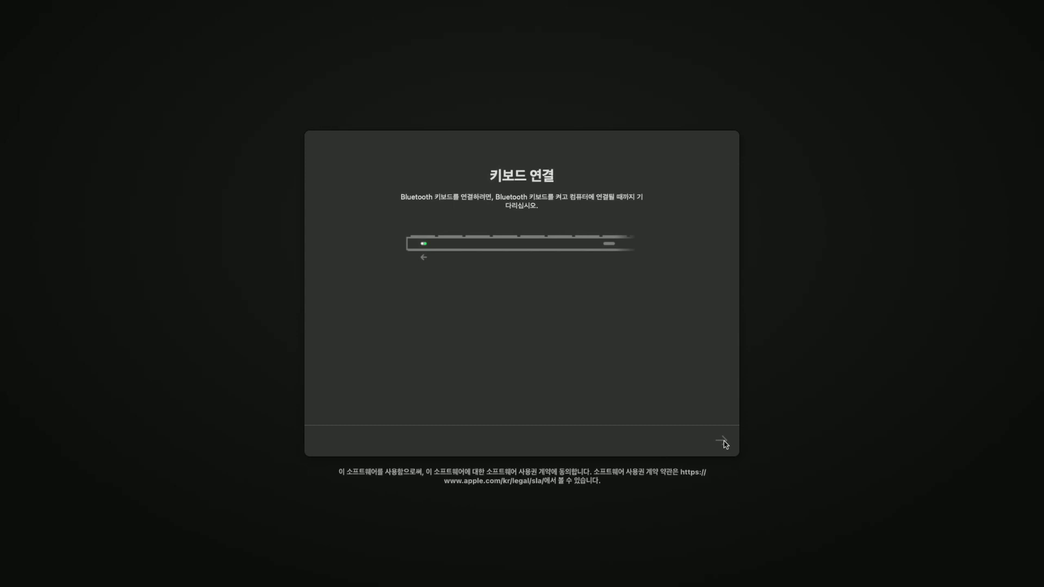
Step: Skip the keyboard step and keep 한국어 as the recovery language
left_click(724, 441)
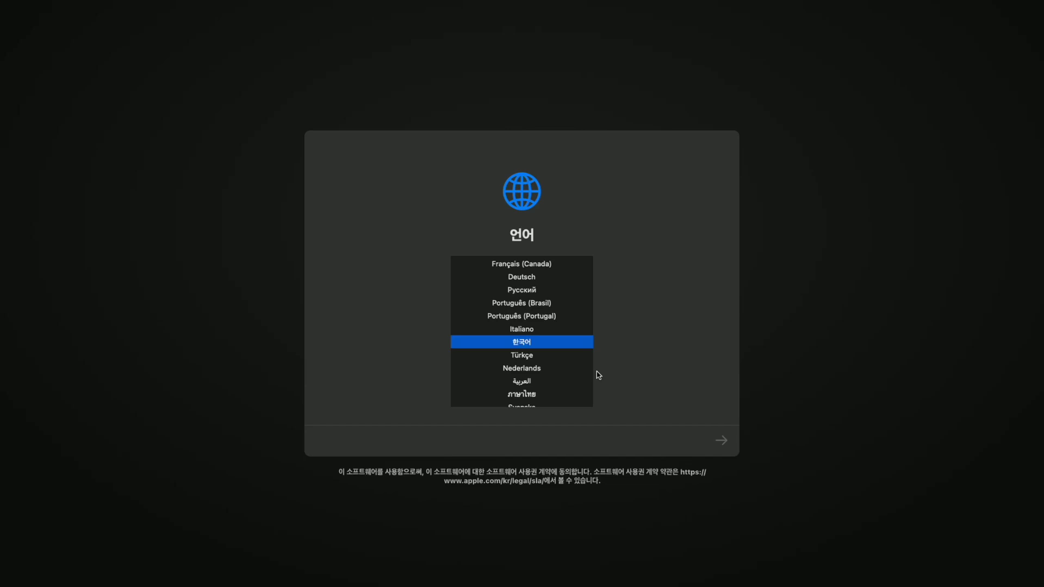
key("Return")
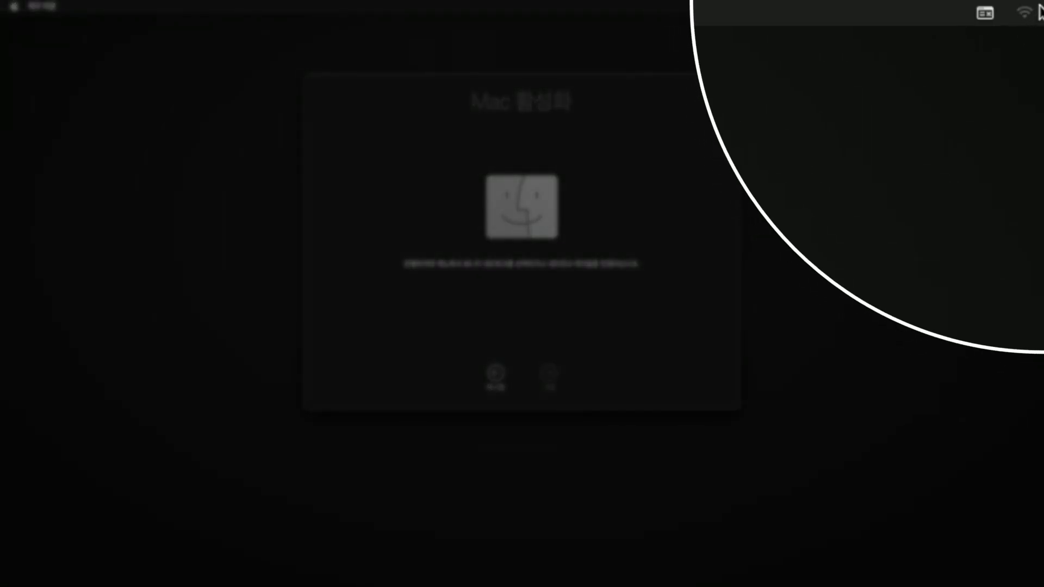
Step: Join the BIG_MAN_5G Wi-Fi network from the menu bar using its WPA2 password
left_click(1033, 6)
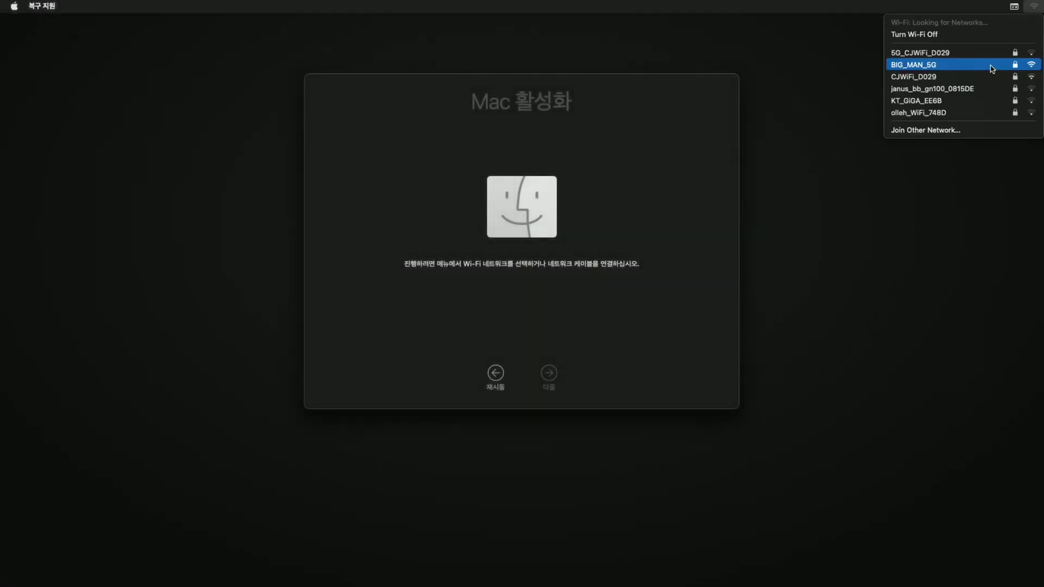
left_click(992, 67)
type("••••••••••••••••")
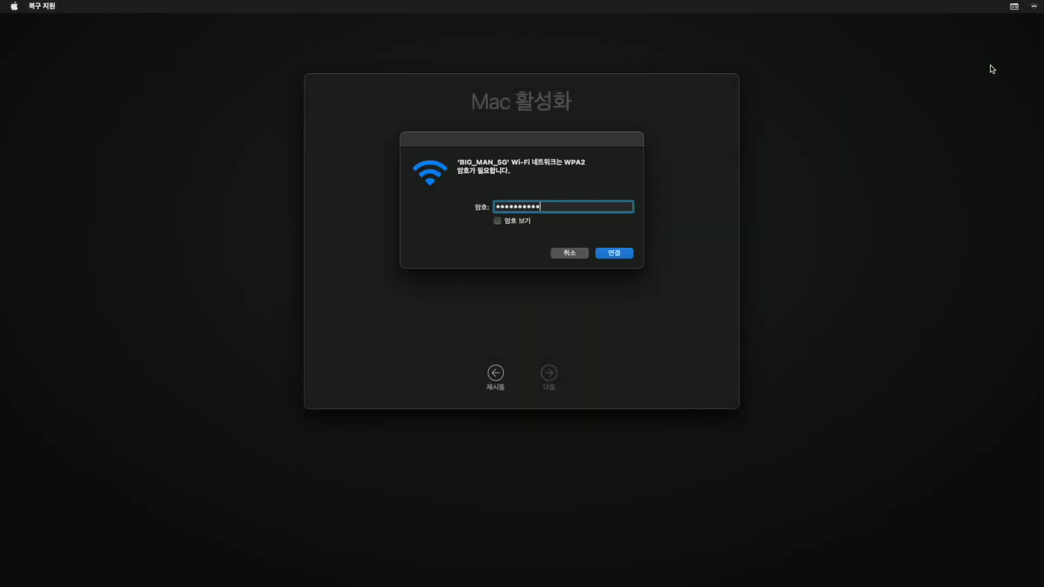
left_click(614, 252)
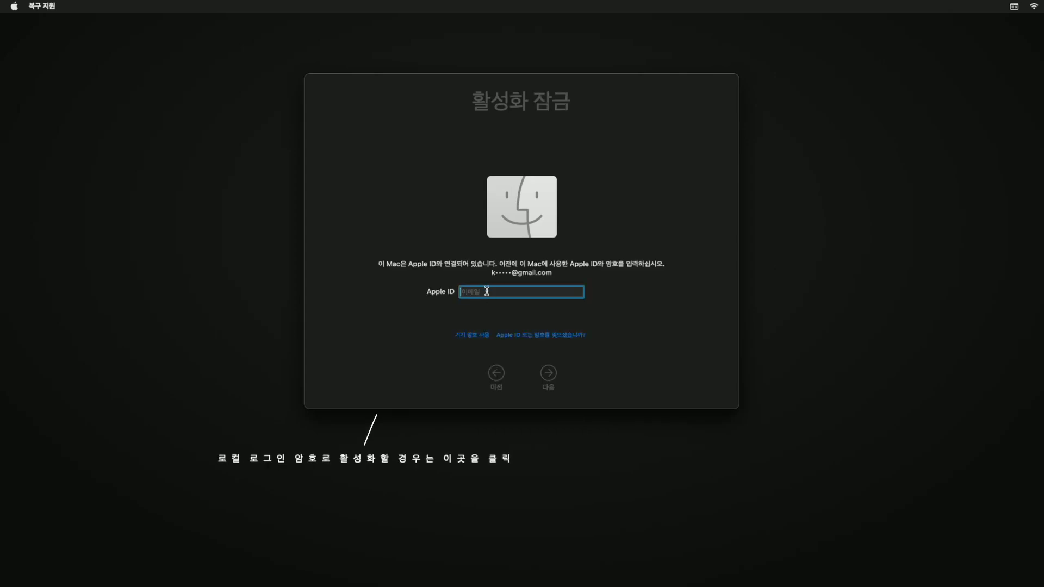
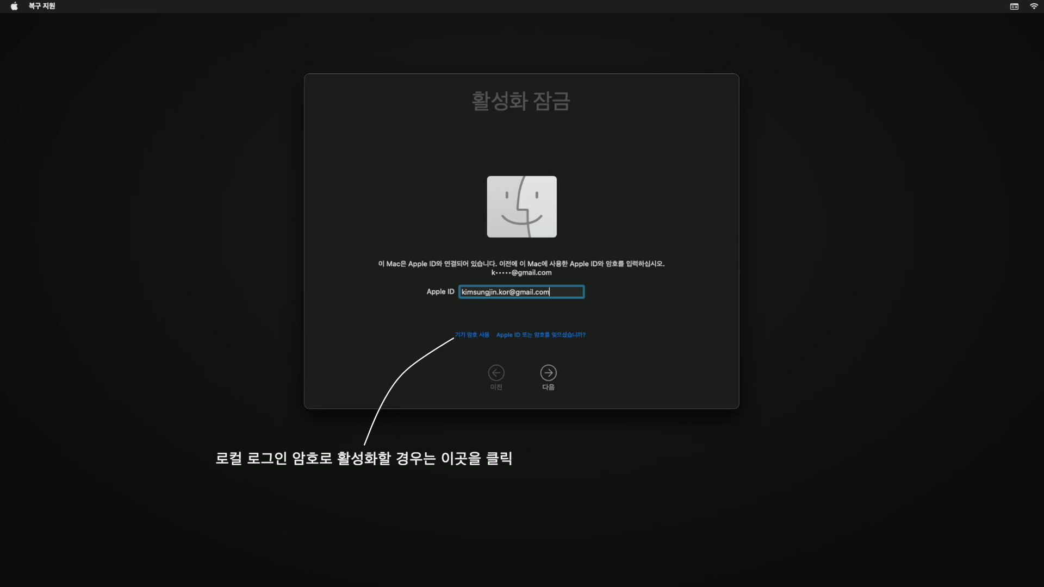
Step: Unlock Activation Lock with the owner's Apple ID and password, then exit to Recovery
key("Return")
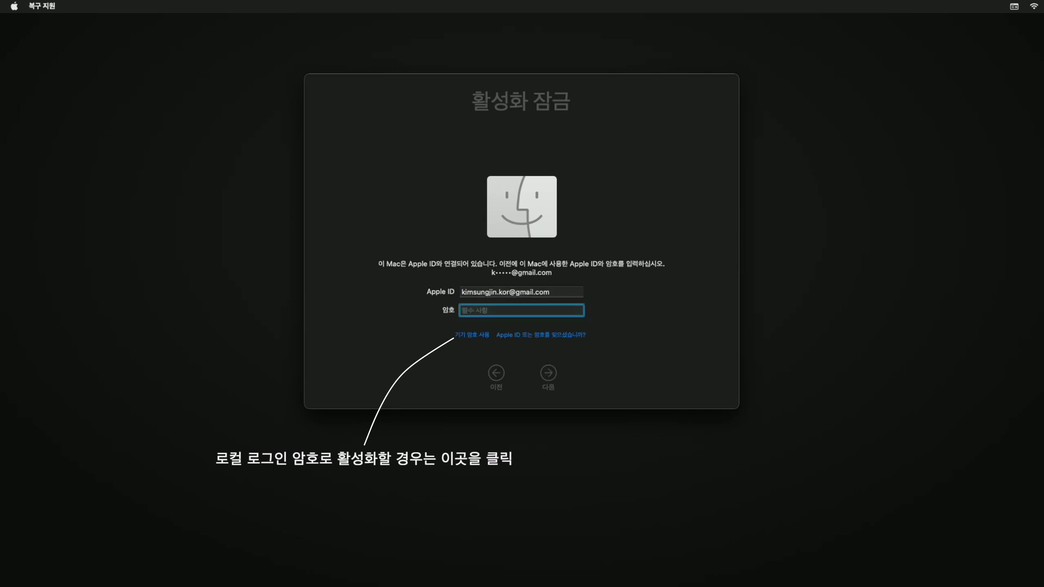
type("••••••••••••••••")
left_click(550, 375)
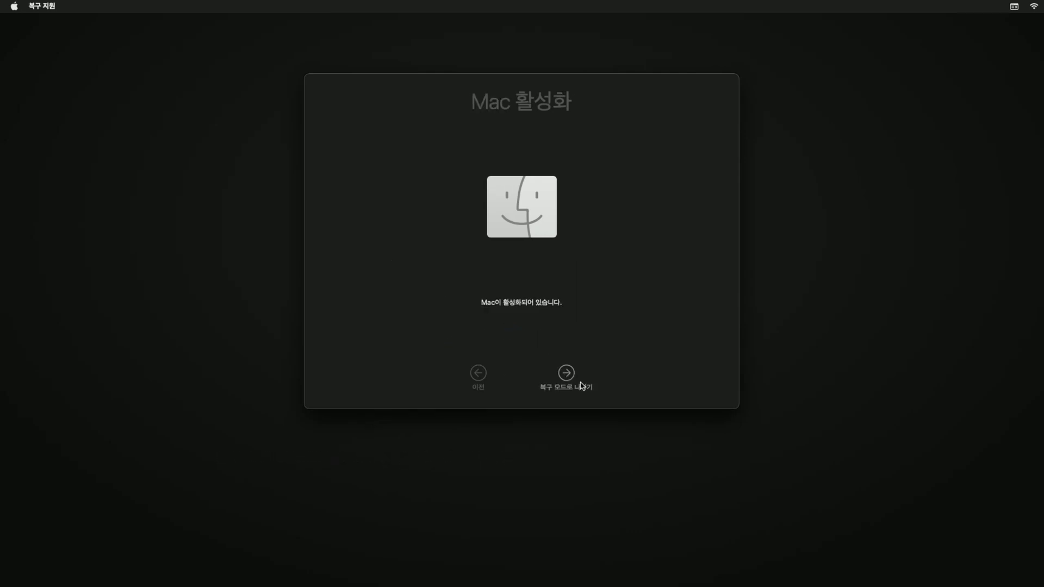
left_click(566, 373)
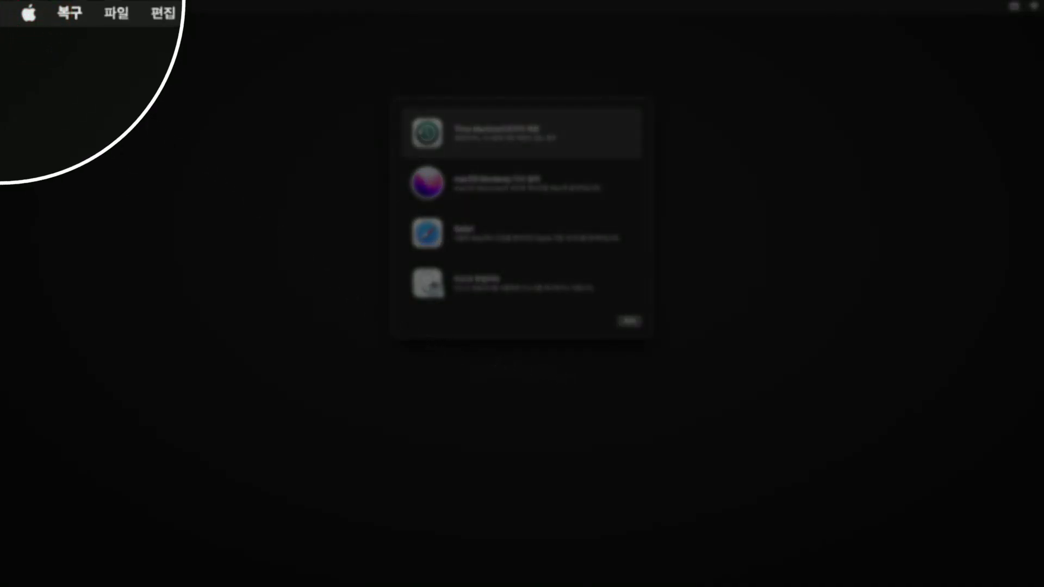
Step: Shut down, start up from the Install macOS Monterey volume, and continue in Korean
left_click(14, 7)
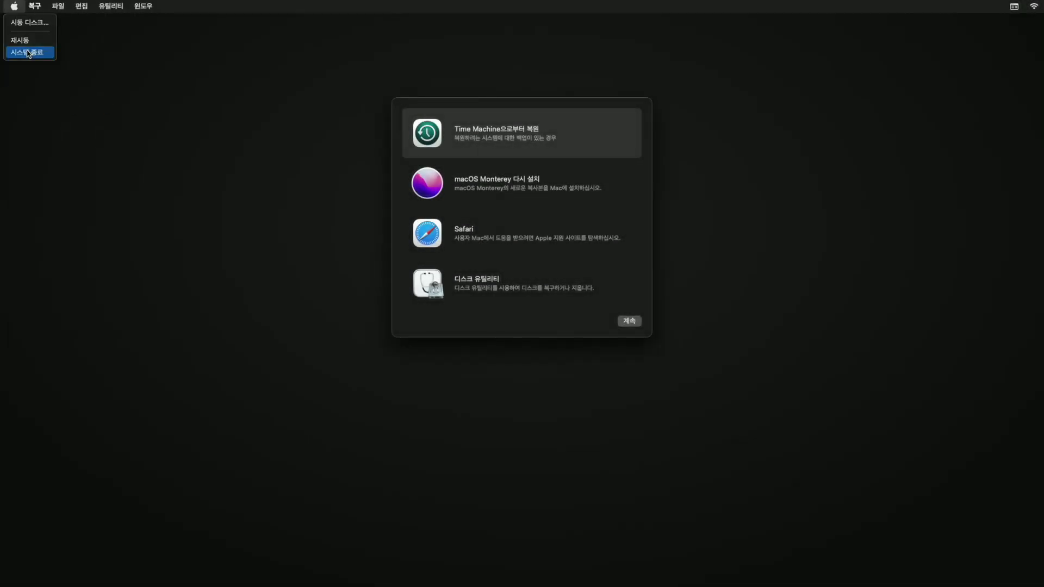
left_click(29, 52)
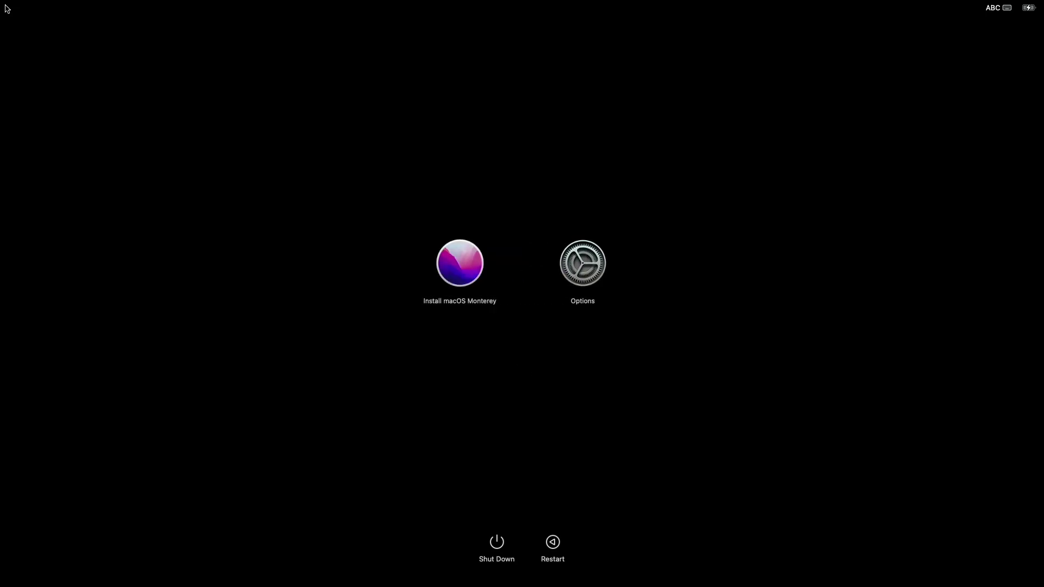
left_click(466, 270)
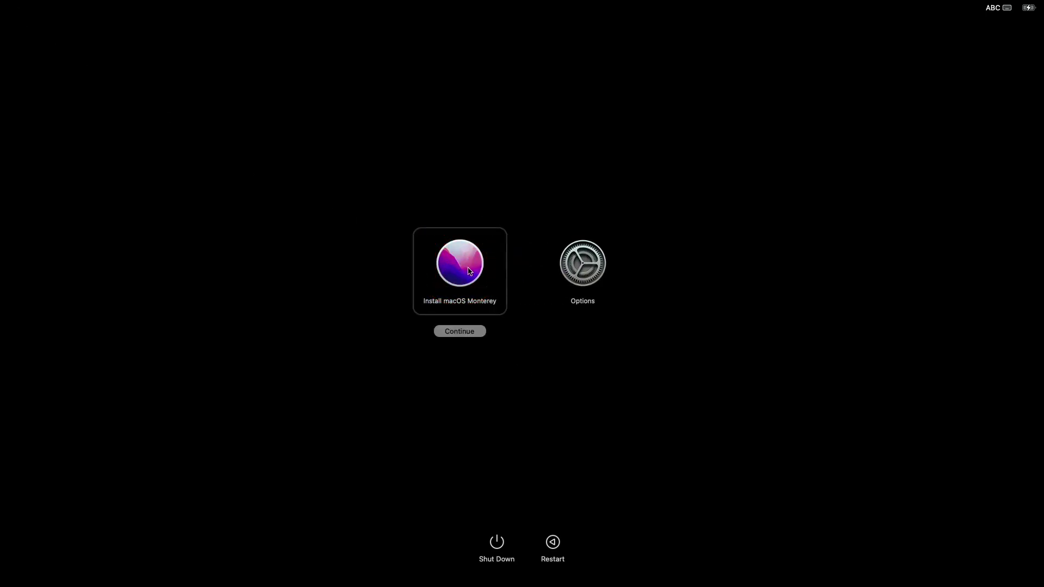
left_click(460, 330)
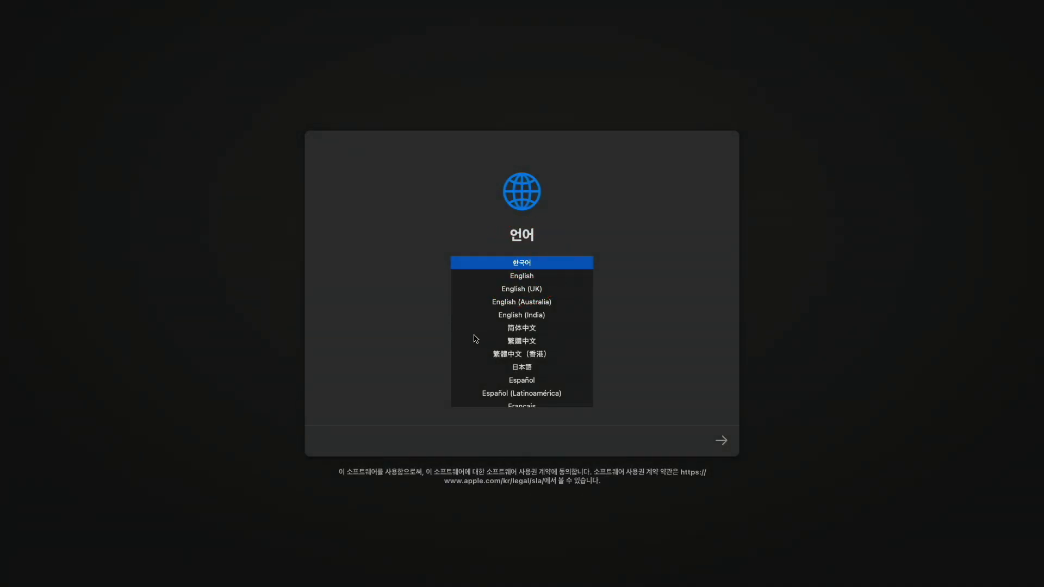
left_click(721, 440)
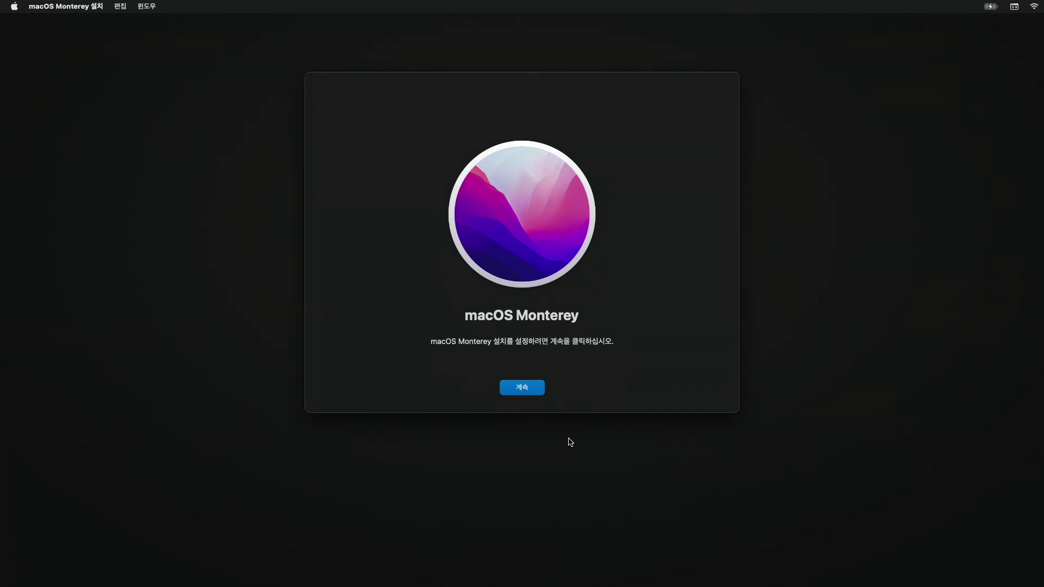
Step: Begin the Monterey installation setup and accept the software licence agreement
left_click(532, 393)
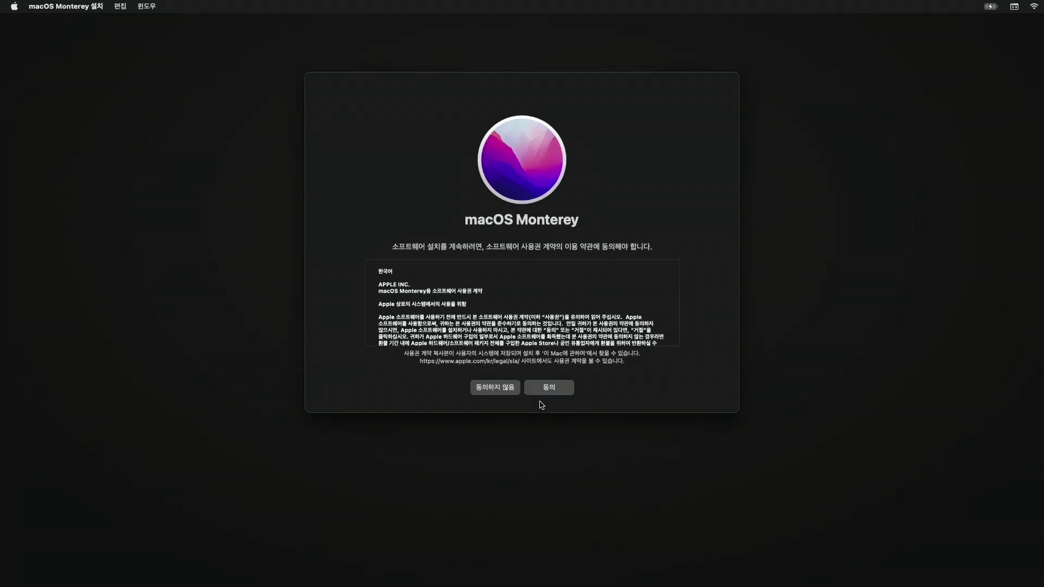
left_click(564, 391)
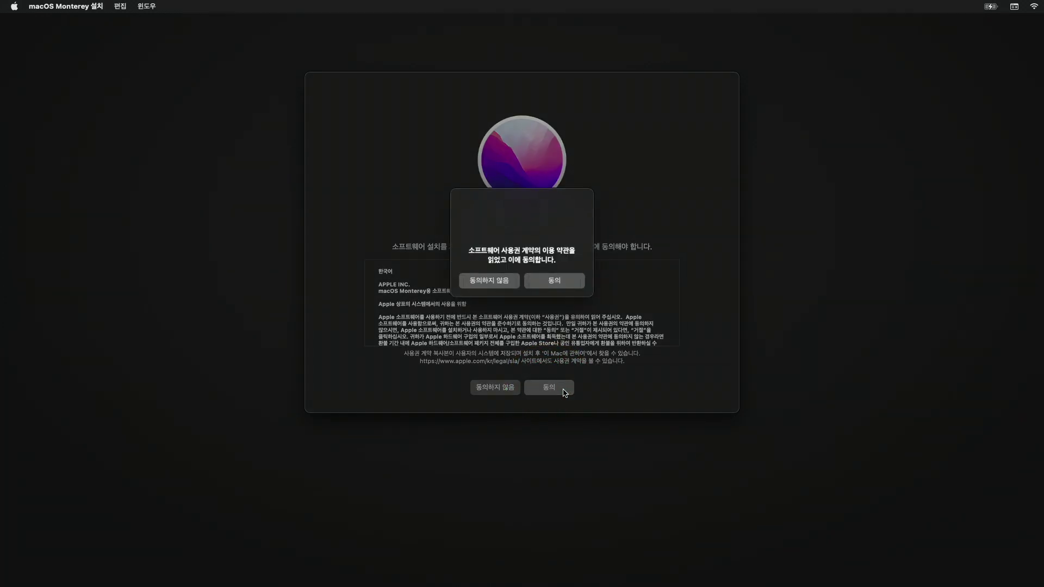
left_click(568, 284)
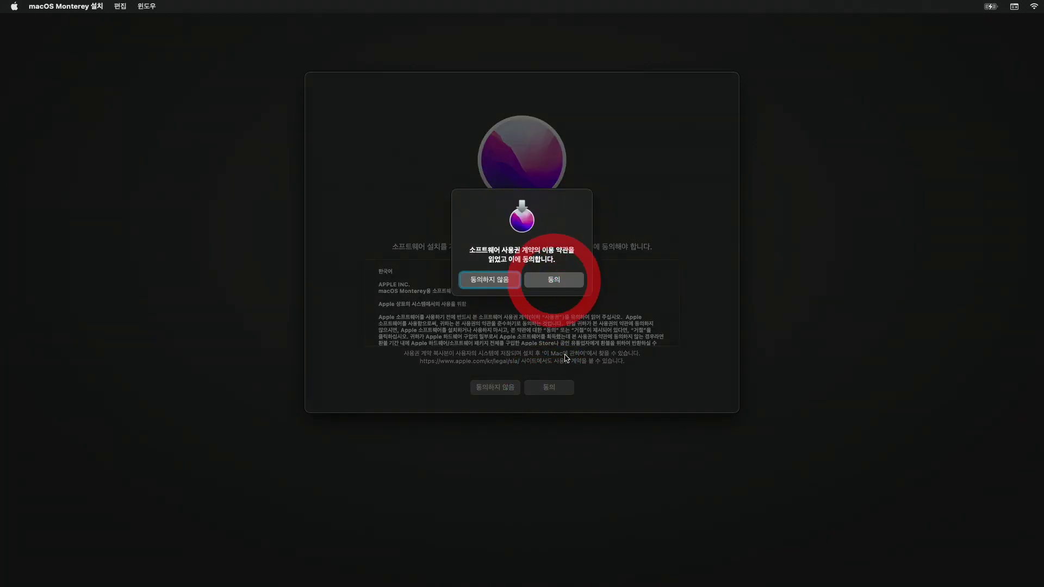
left_click(571, 281)
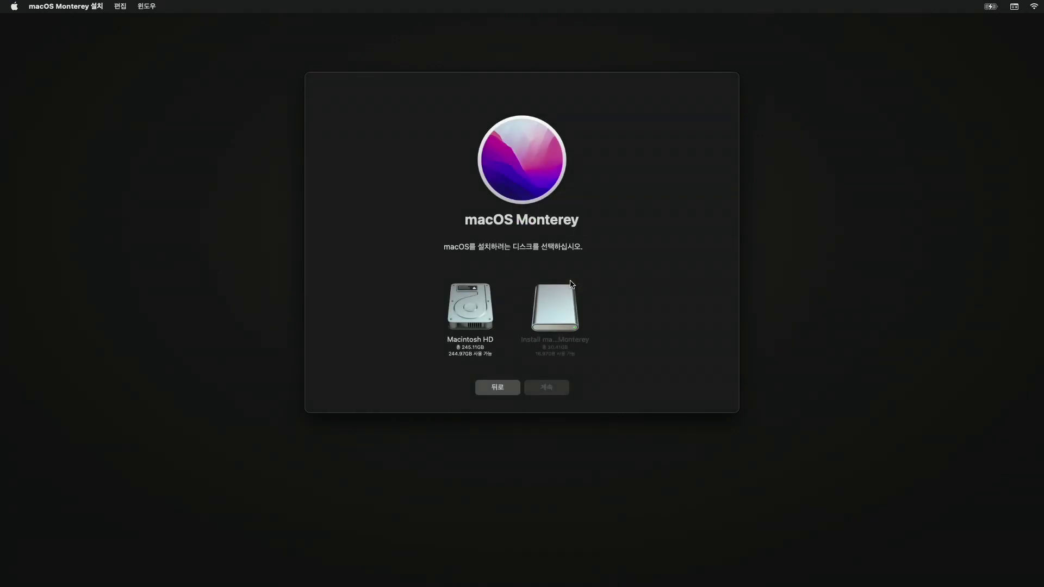
Step: Choose Macintosh HD as the destination disk and start installing
left_click(471, 315)
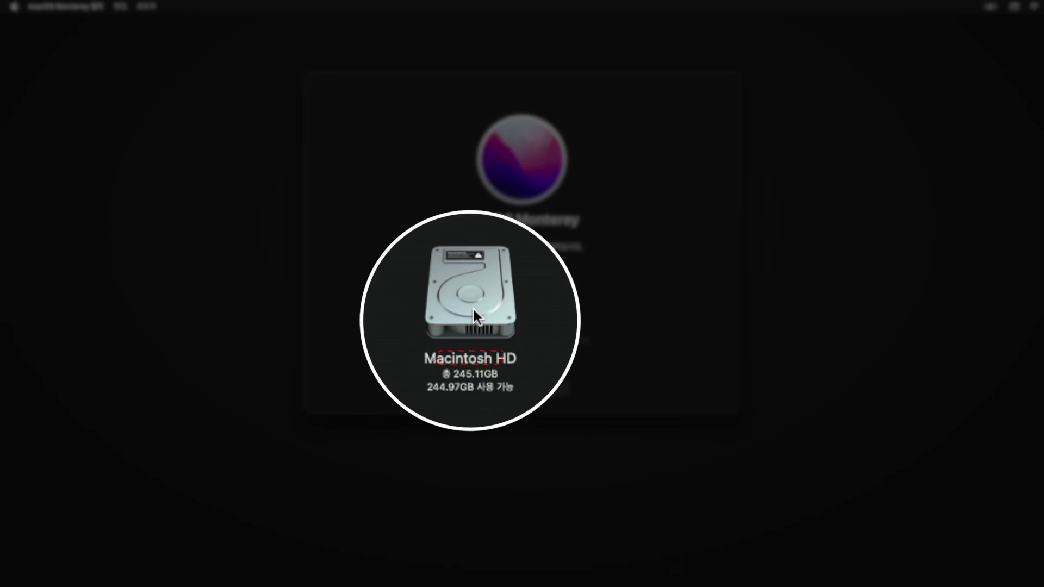
left_click(473, 316)
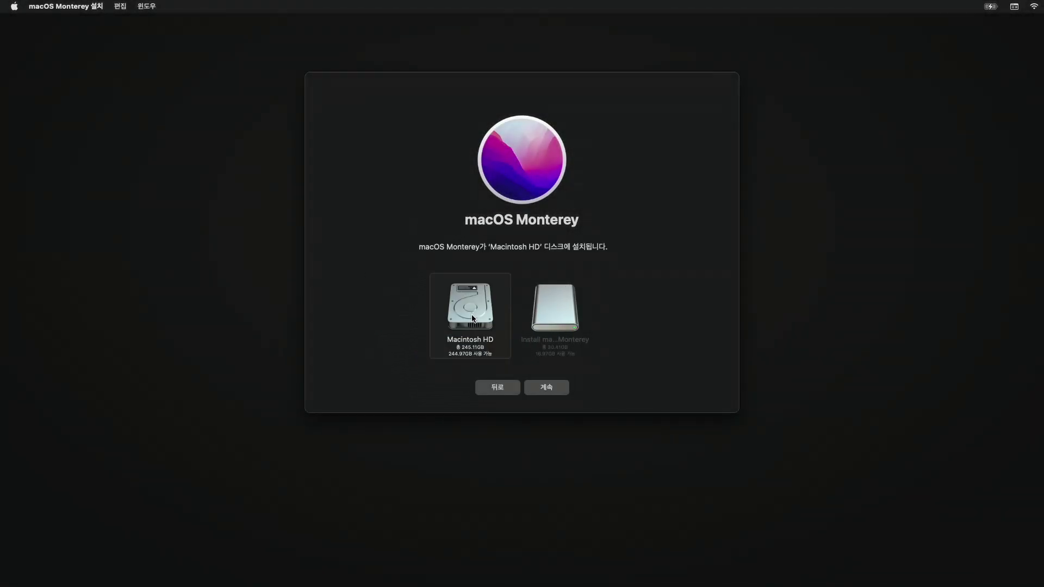
left_click(547, 389)
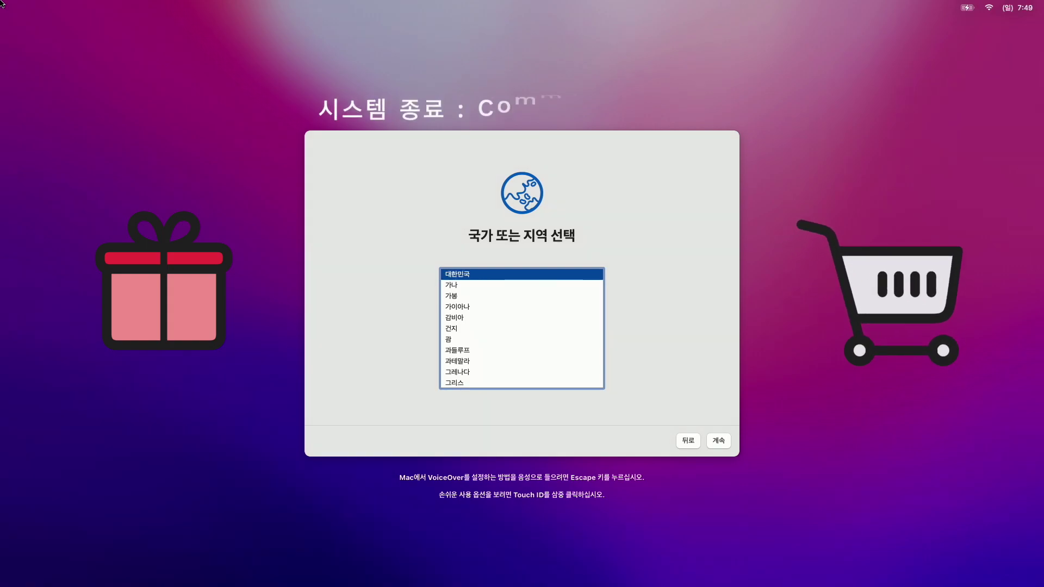
Step: Quit Setup Assistant with Command-Q and confirm shutting down the Mac
key("super+q")
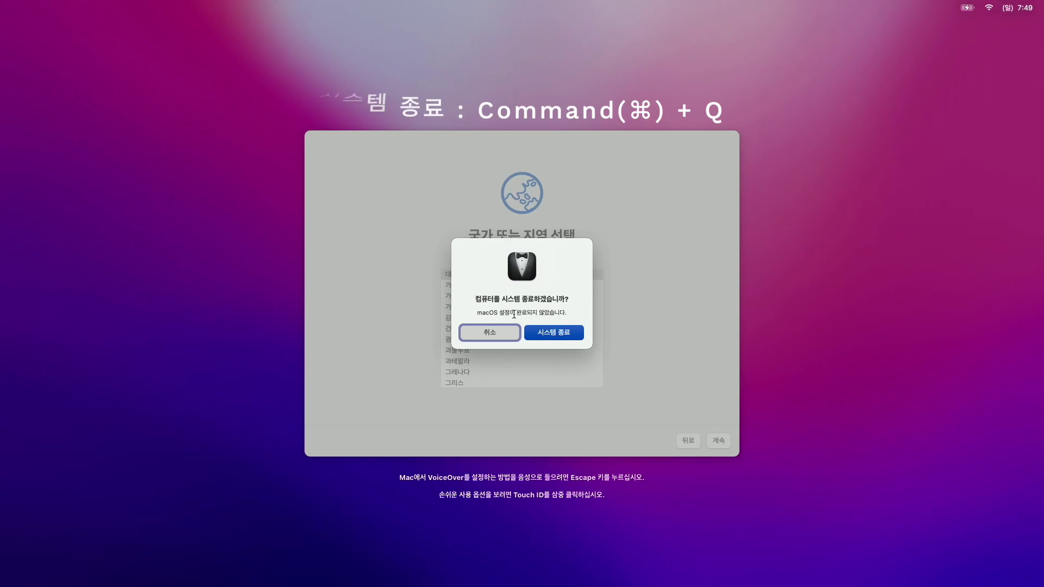
left_click(554, 335)
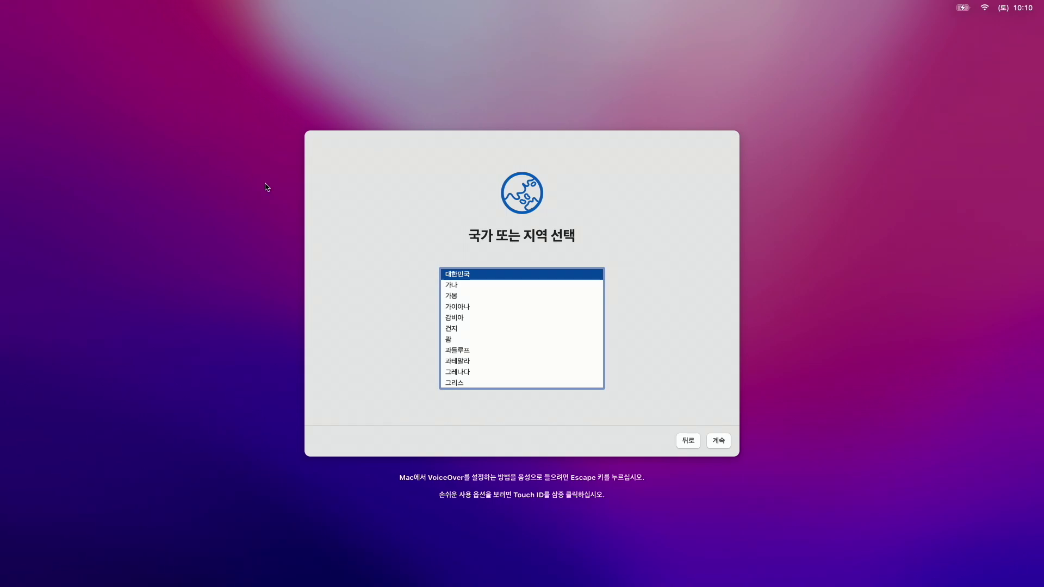
Step: Confirm 대한민국 as the region and accept the suggested Korean language settings
left_click(720, 444)
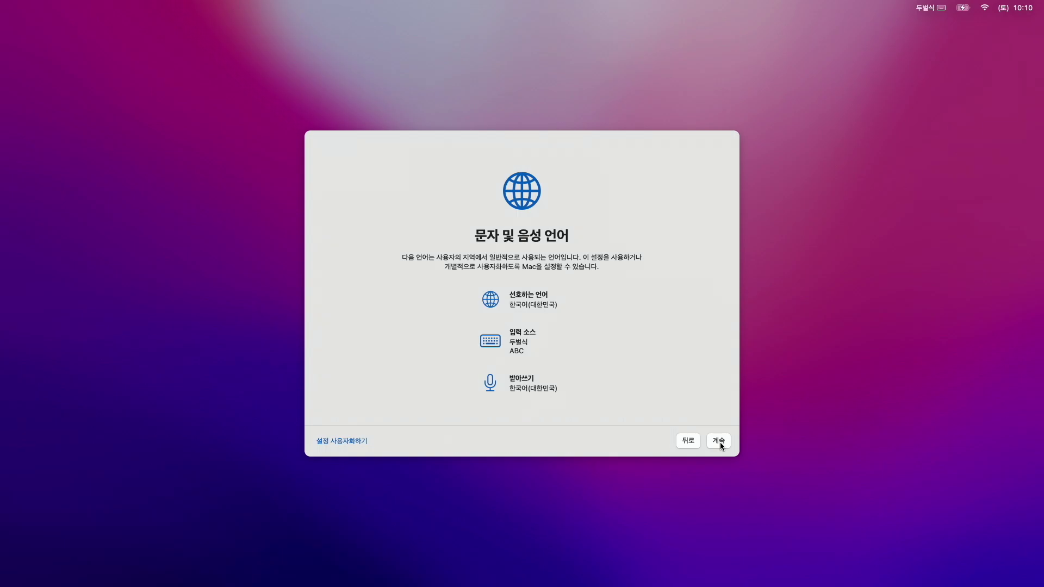
left_click(720, 442)
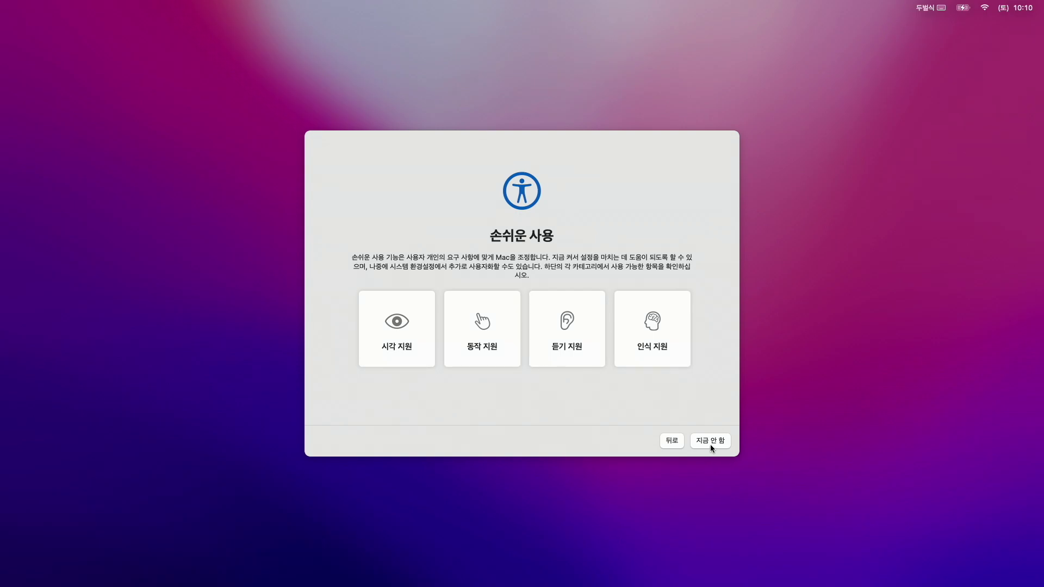
Step: Skip accessibility and join the BIG_MAN_5G Wi-Fi network with its password
left_click(710, 444)
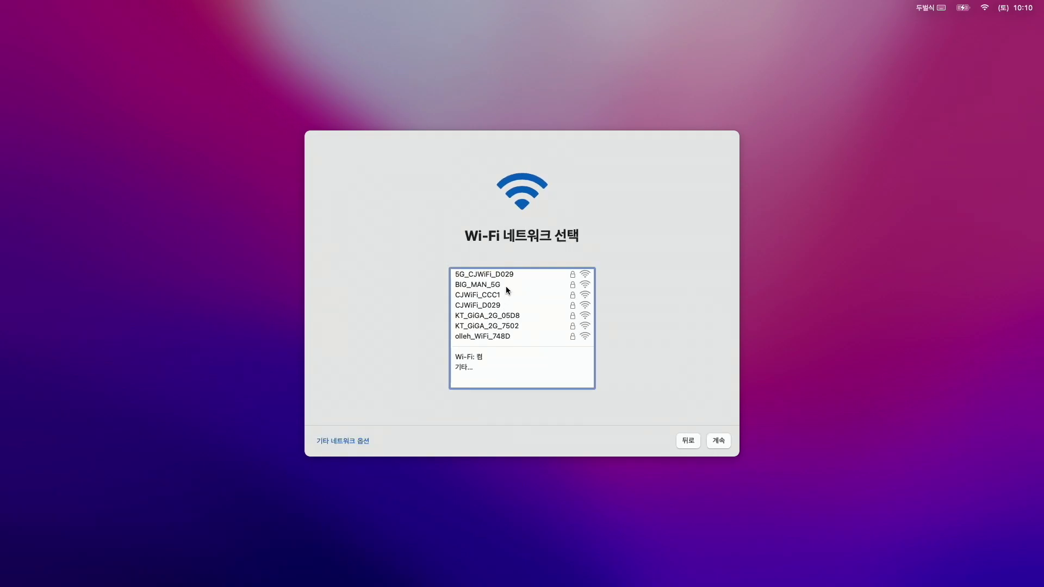
left_click(506, 285)
type("•••••••••")
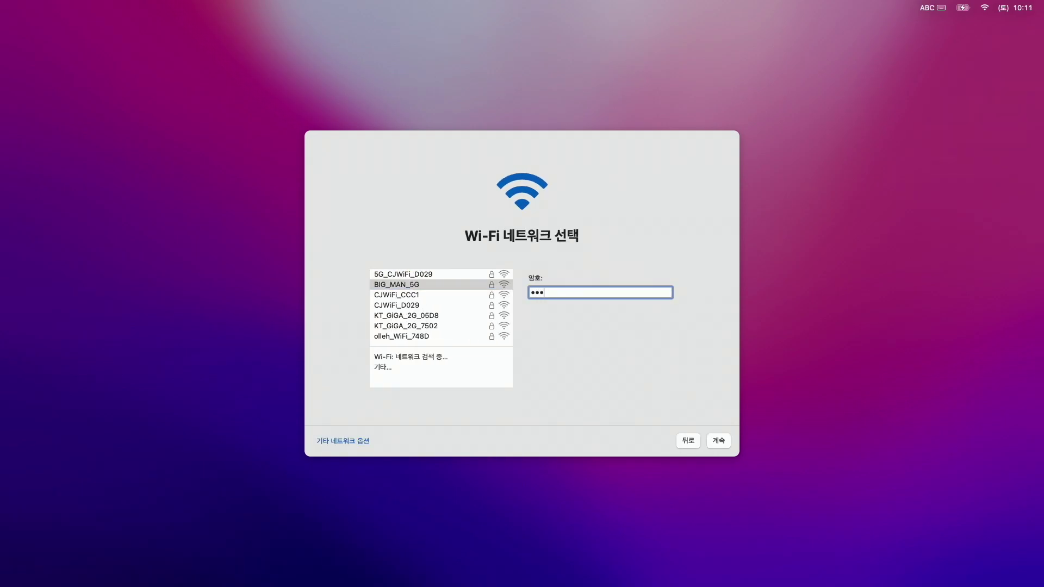
type("•••••••")
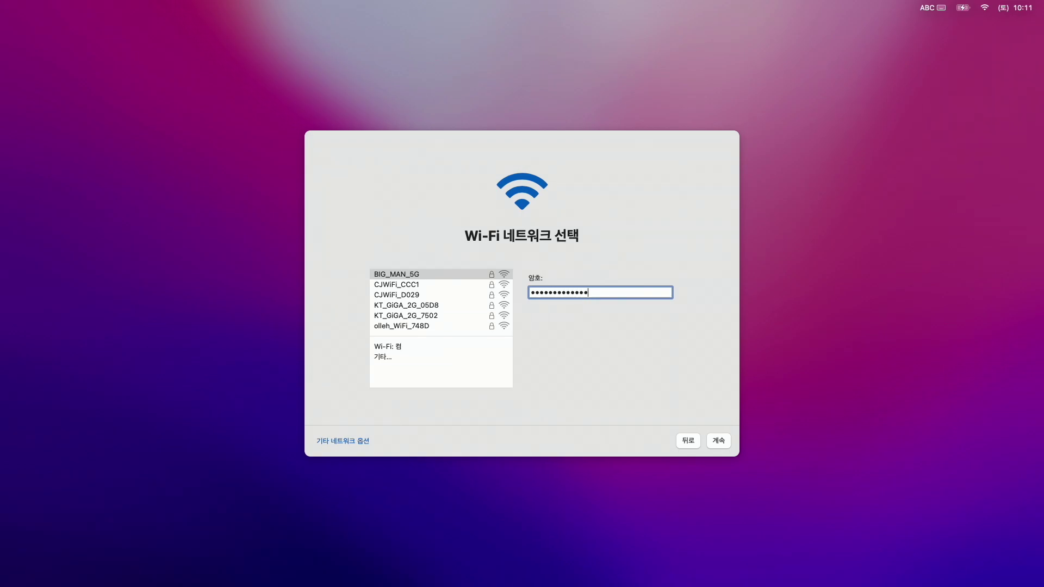
left_click(717, 438)
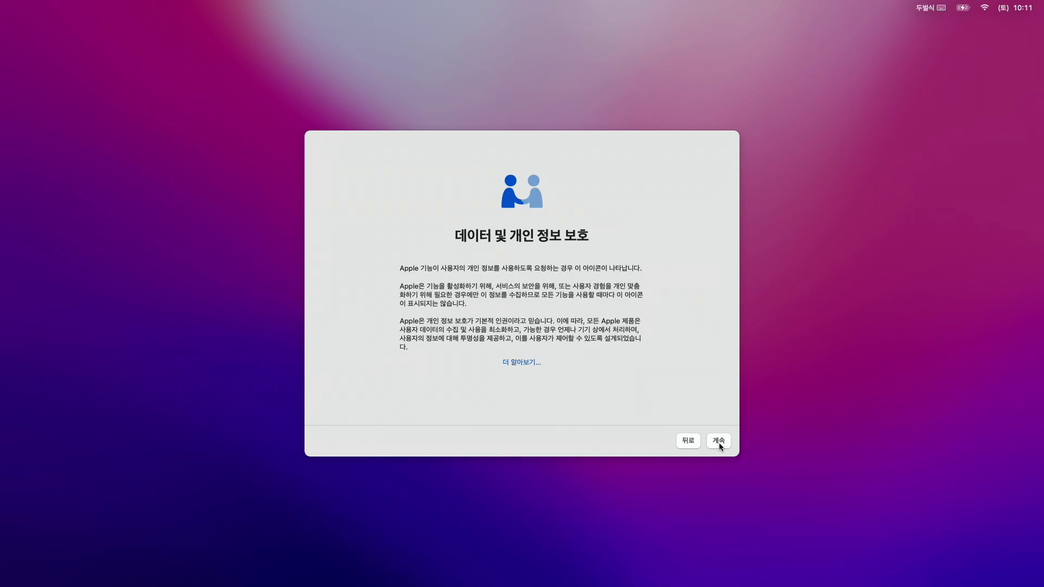
Step: Skip migration and sign in with the Apple ID, its password and the six-digit verification code
left_click(718, 443)
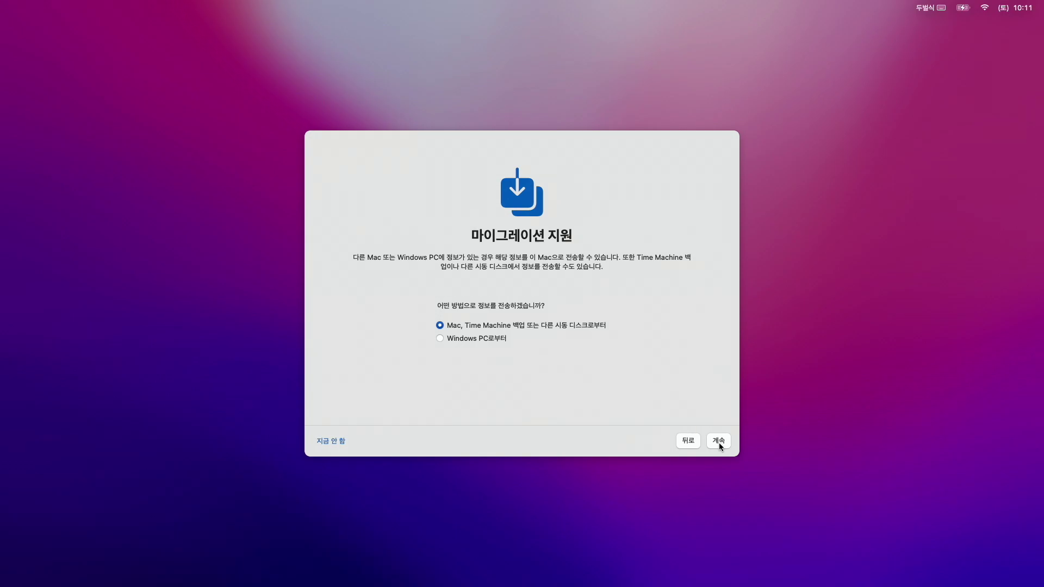
left_click(331, 441)
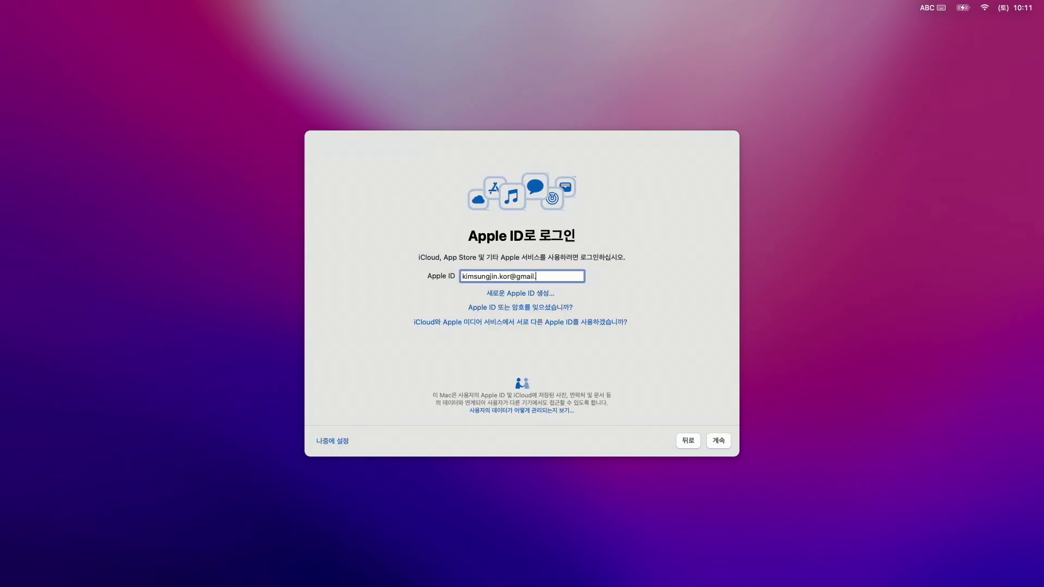
key("Return")
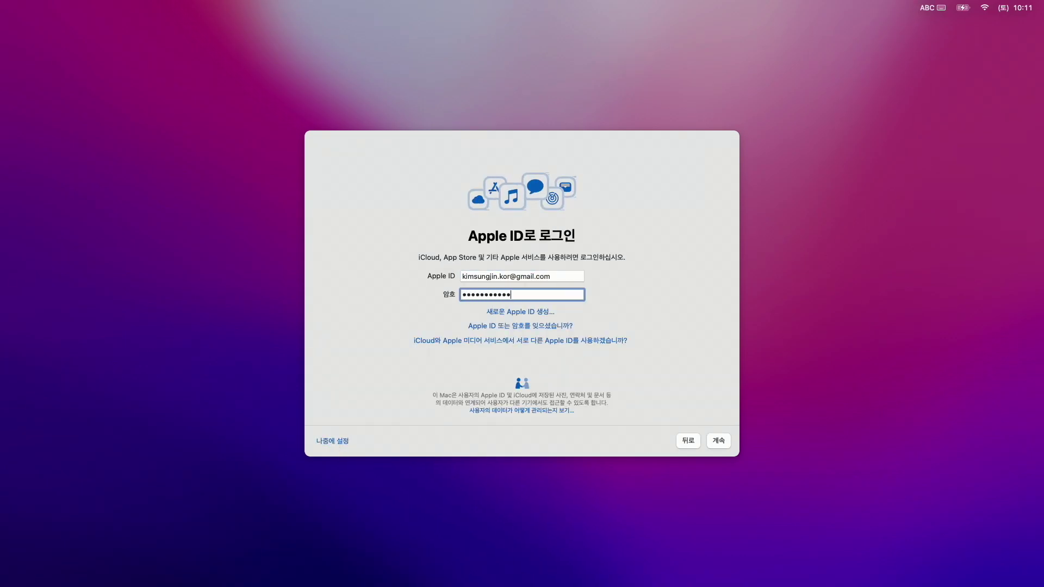
key("Return")
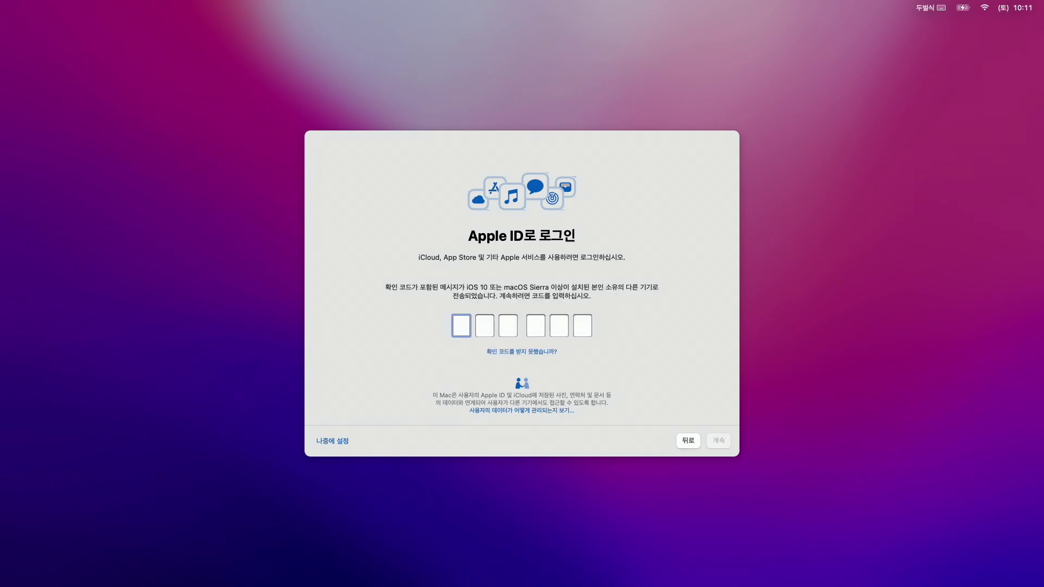
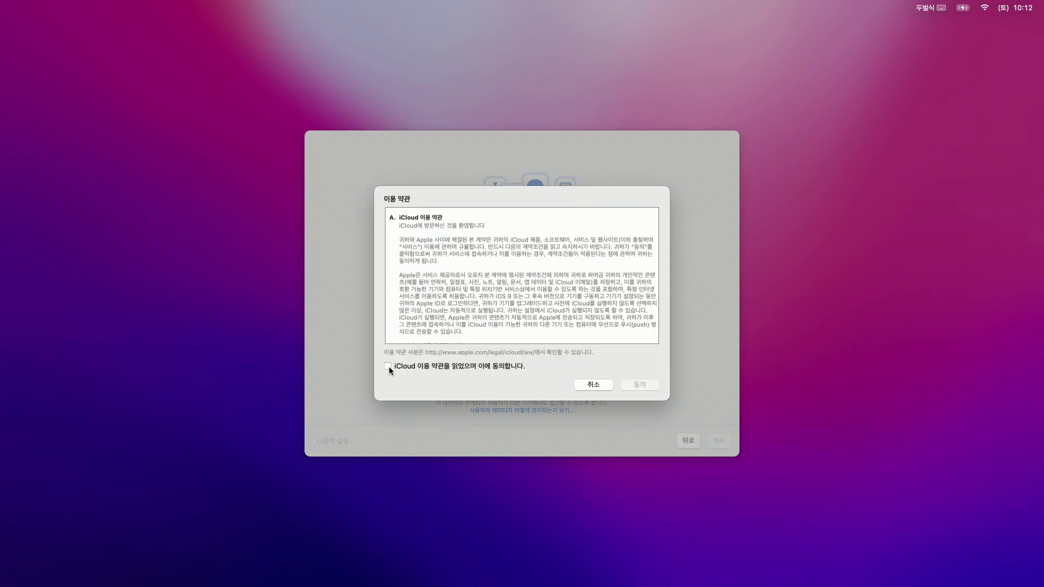
Step: Accept the iCloud terms, then enter the account's full name, account name and password
left_click(387, 366)
left_click(632, 386)
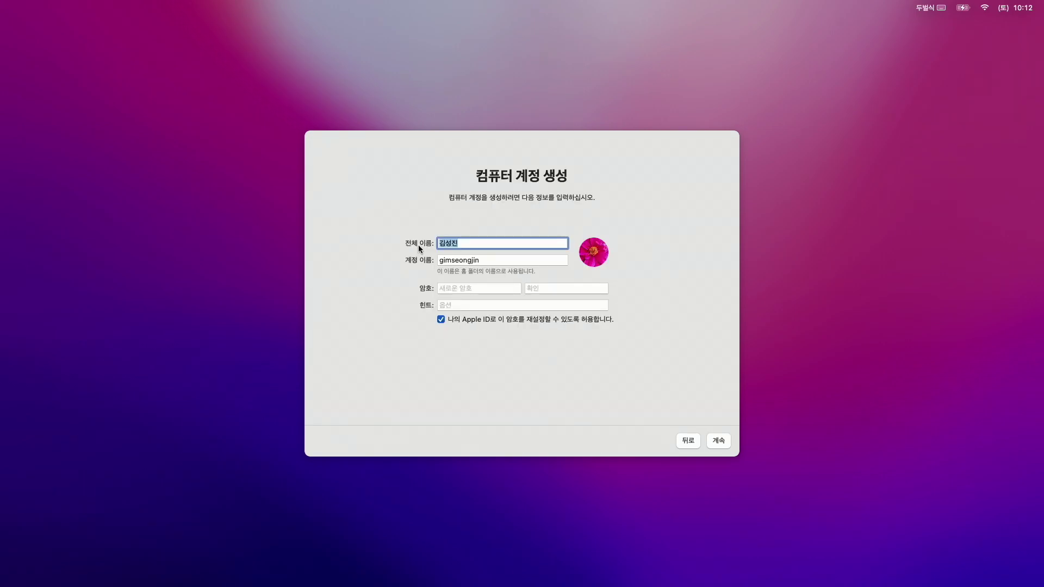
key("ctrl+space")
type("b")
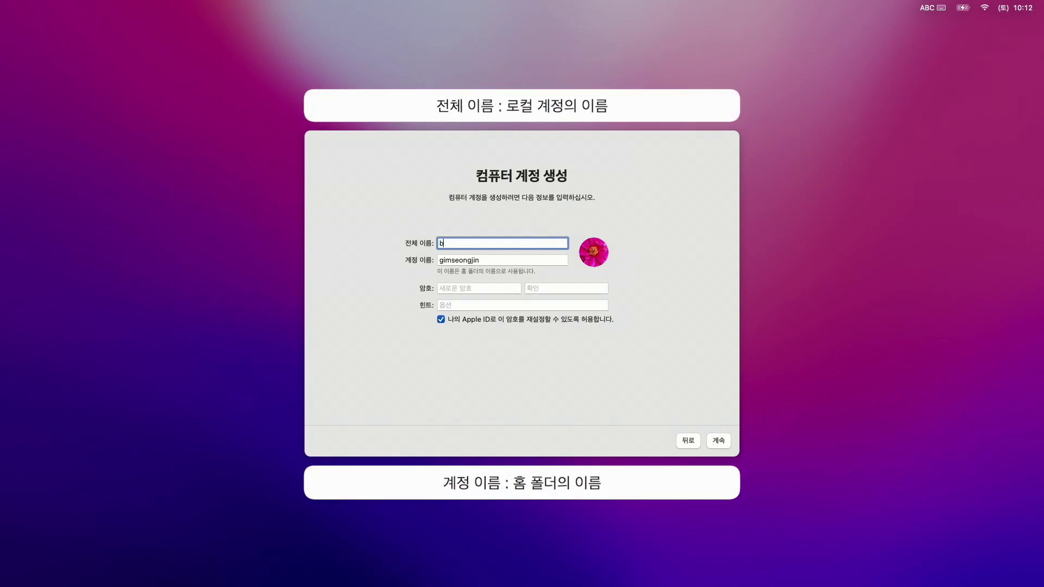
key("BackSpace")
type("BIG MAN")
key("Tab")
type("BIG M")
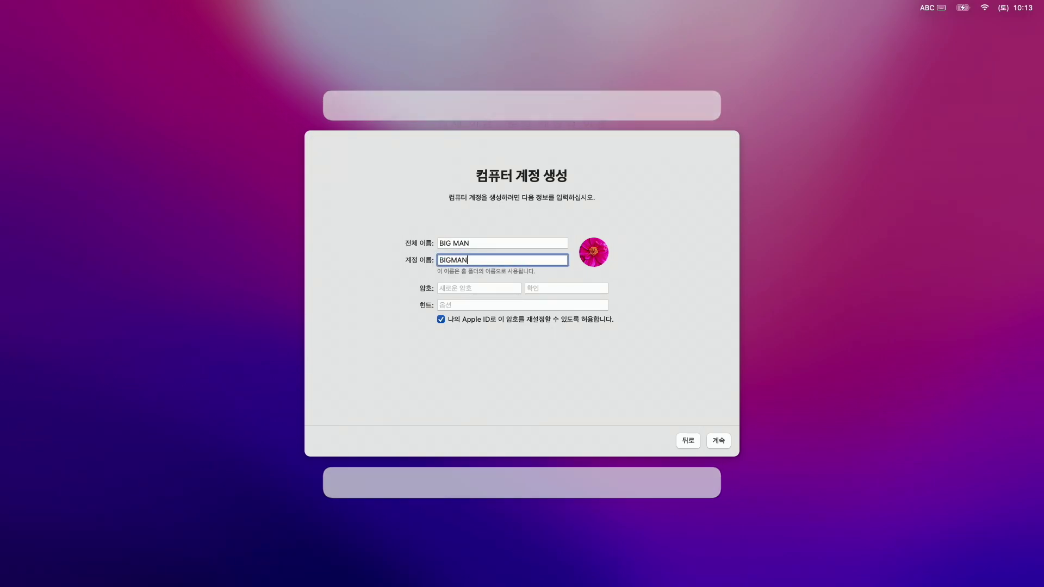
type("AN")
key("Tab")
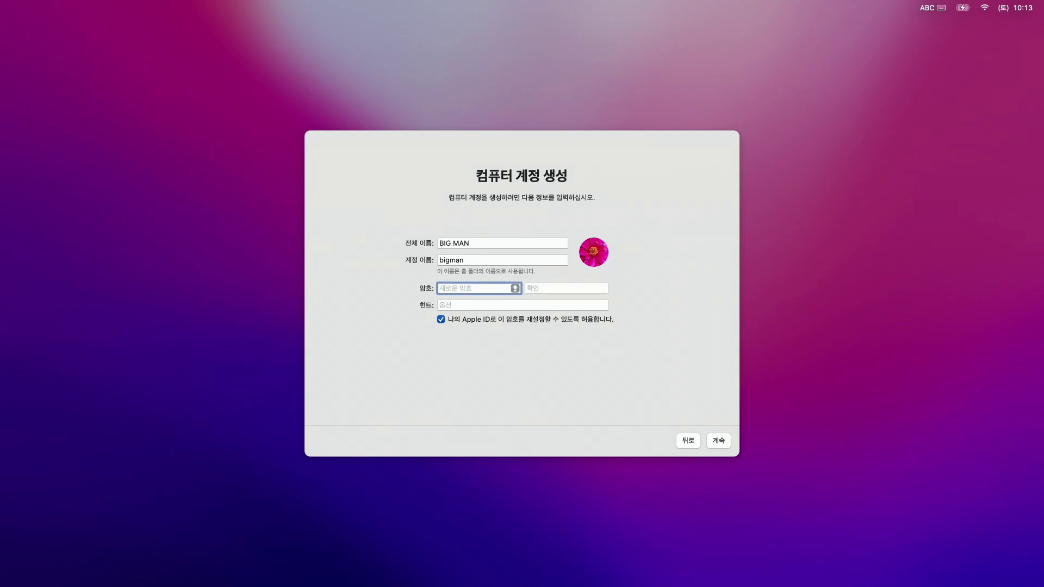
type("••••")
key("Tab")
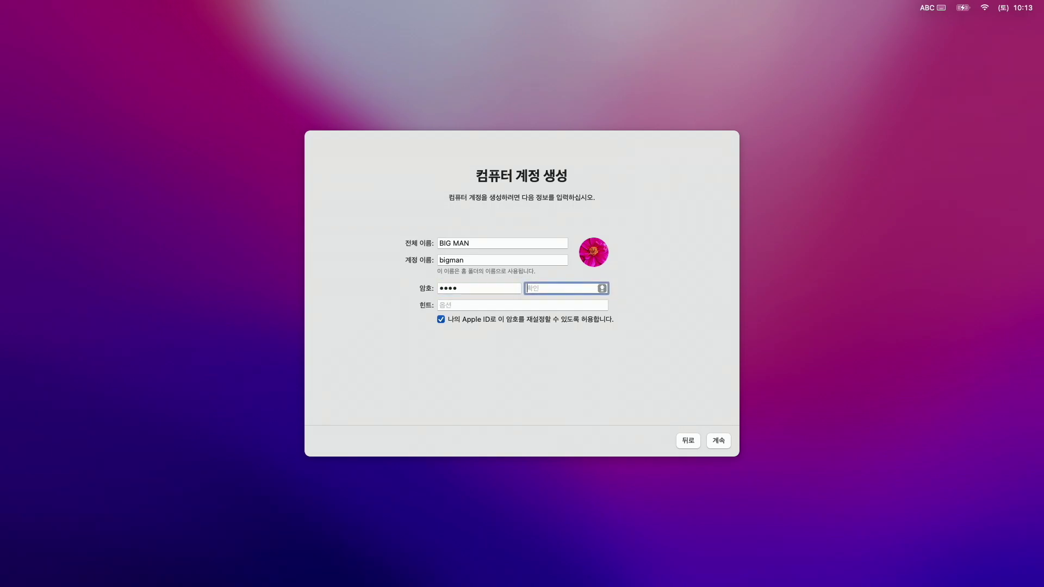
type("••••")
Step: Create the computer account with the entered details and continue past the 나의 찾기 (Find My) notice
left_click(719, 442)
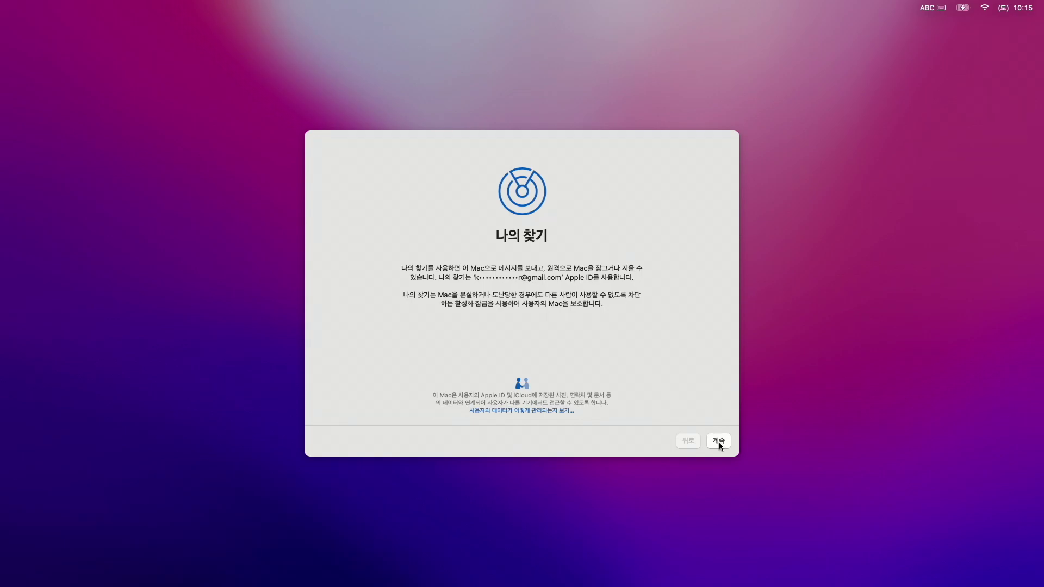
left_click(719, 441)
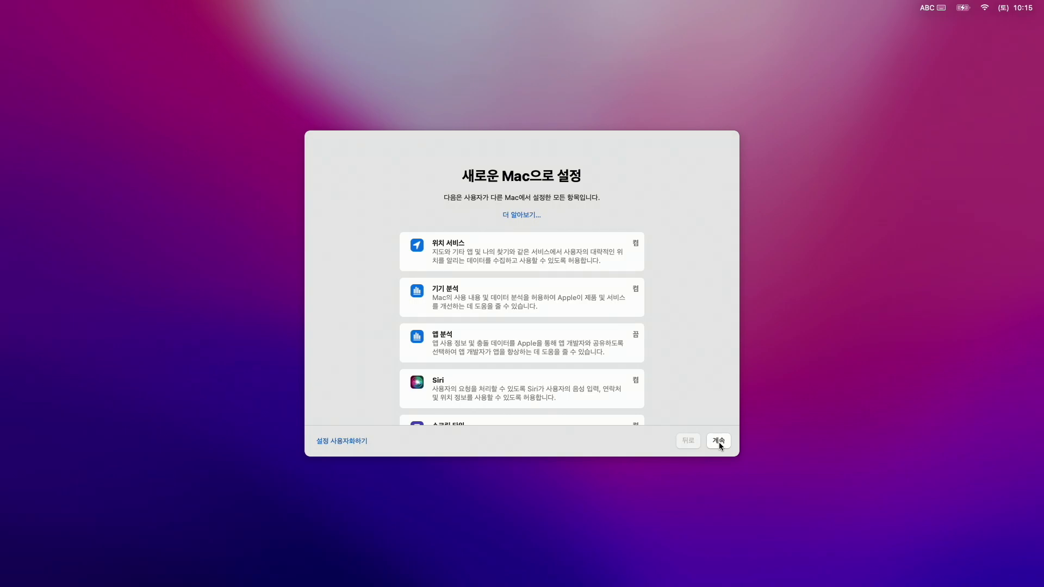
Step: Accept the 새로운 Mac으로 설정 defaults and set the time zone automatically from the current location
left_click(718, 443)
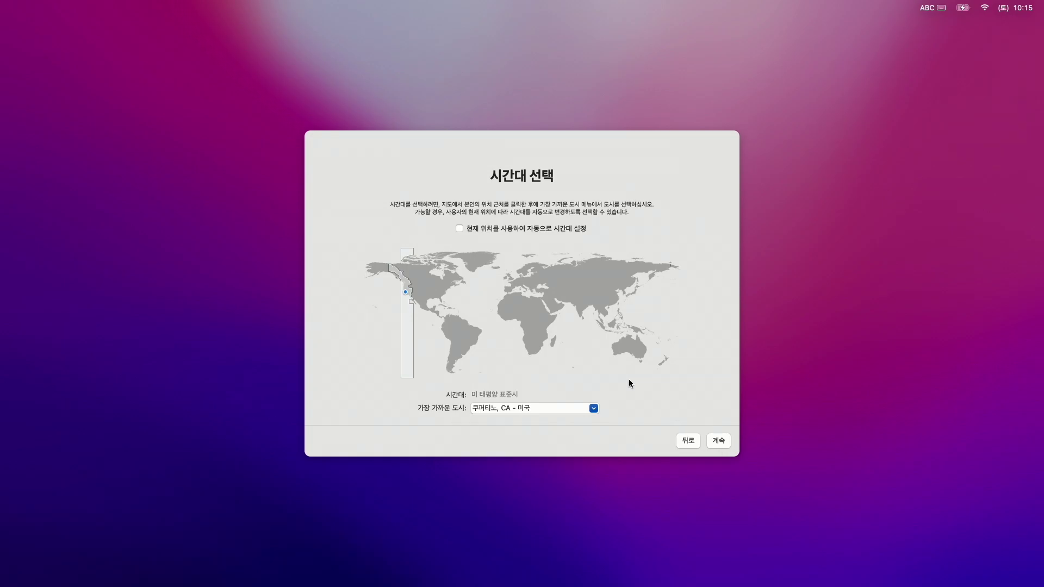
left_click(460, 228)
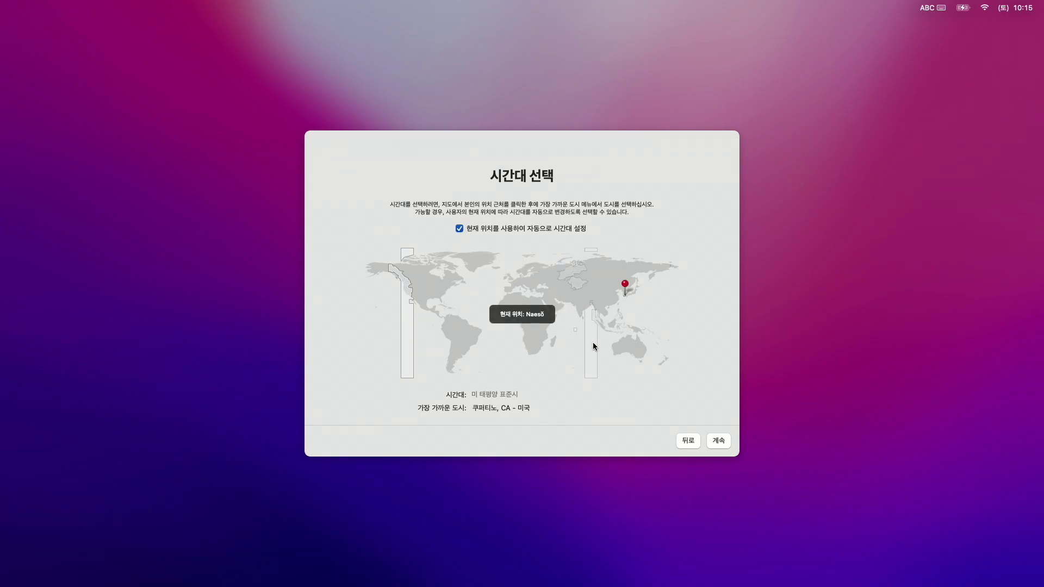
left_click(722, 444)
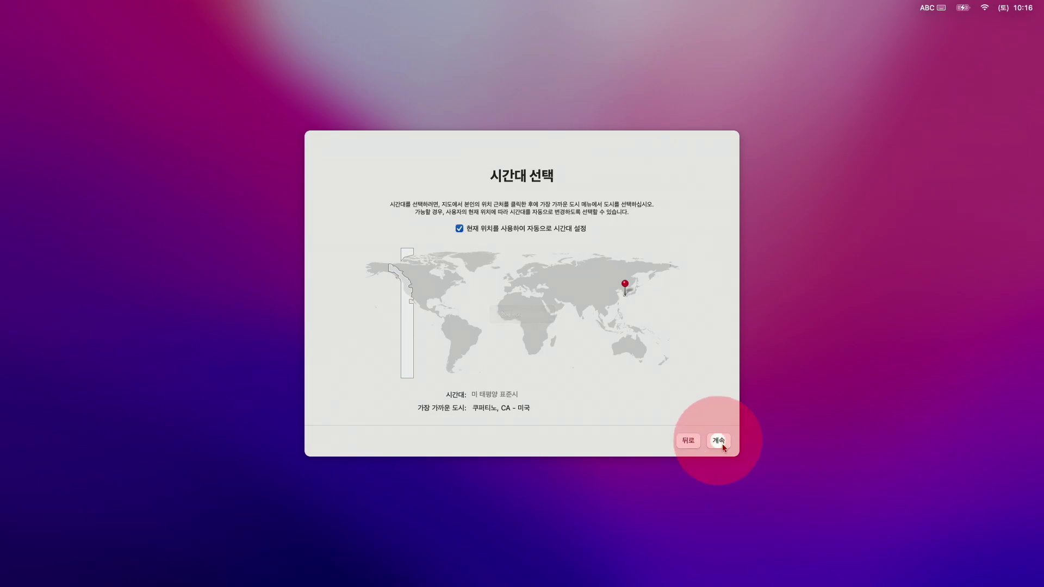